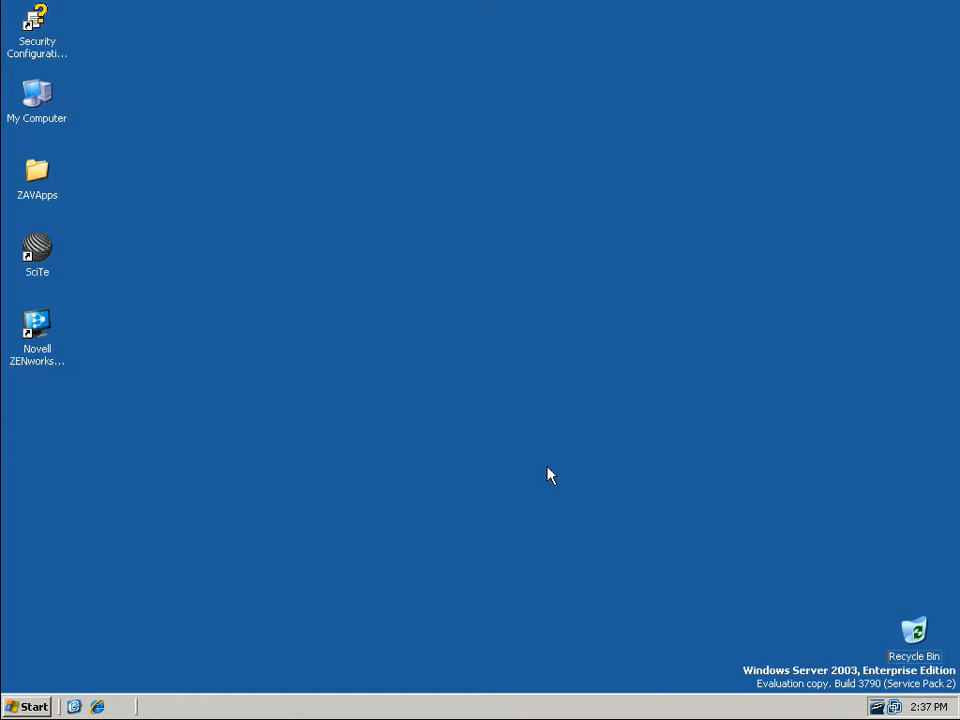
Open the ZAVApps desktop folder, listing its six virtualized application executables.
double_click(37, 174)
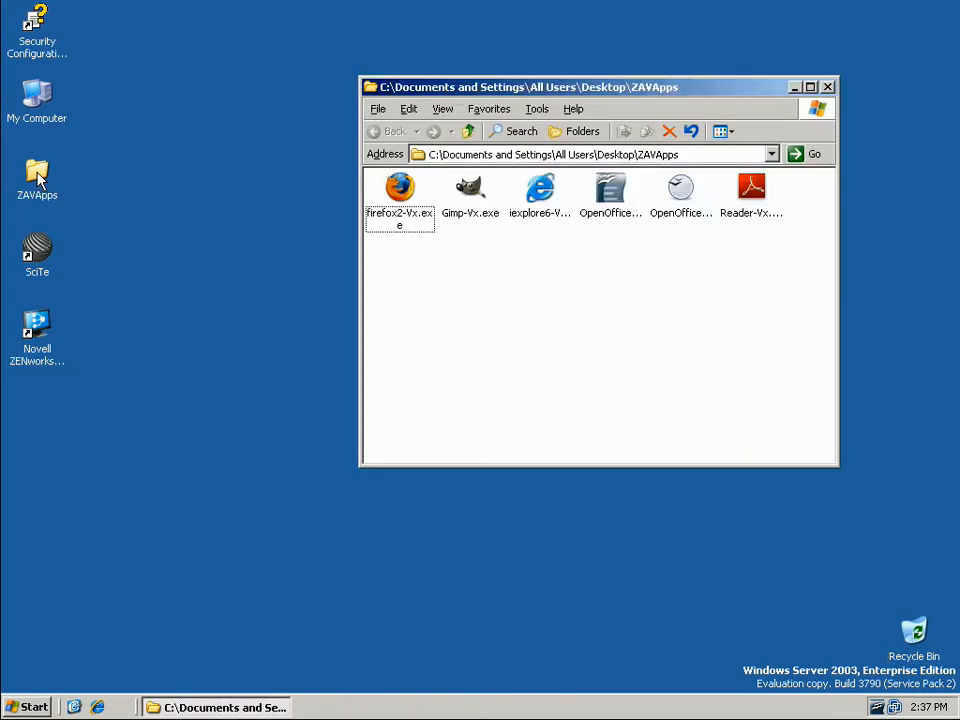
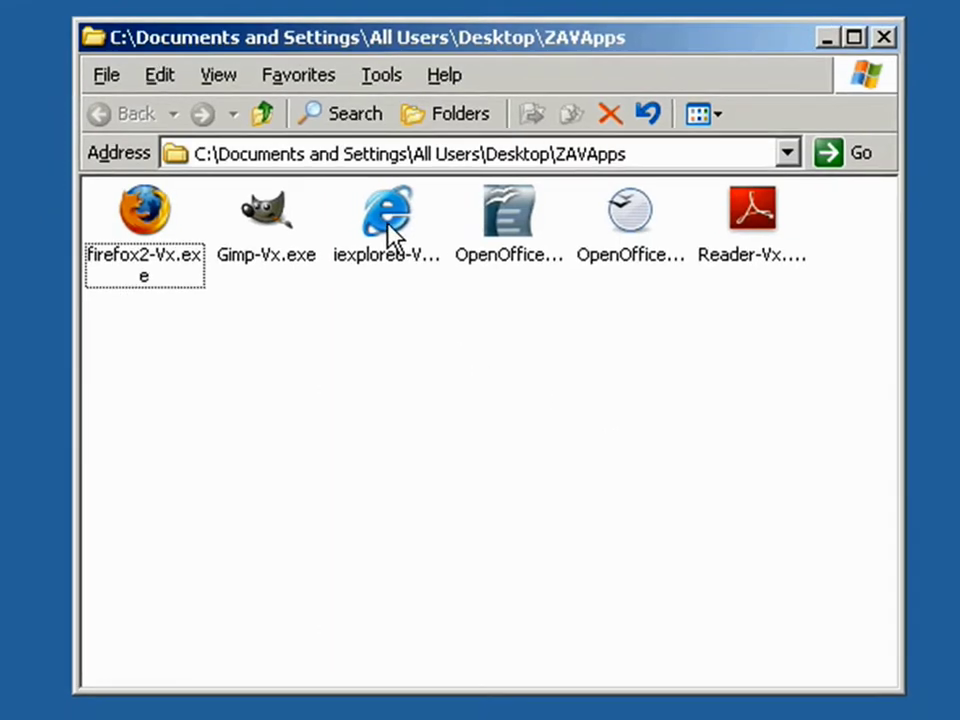
Launch the virtualized iexplore6-Vx.exe and show its About dialog reporting version 6.0.
double_click(388, 236)
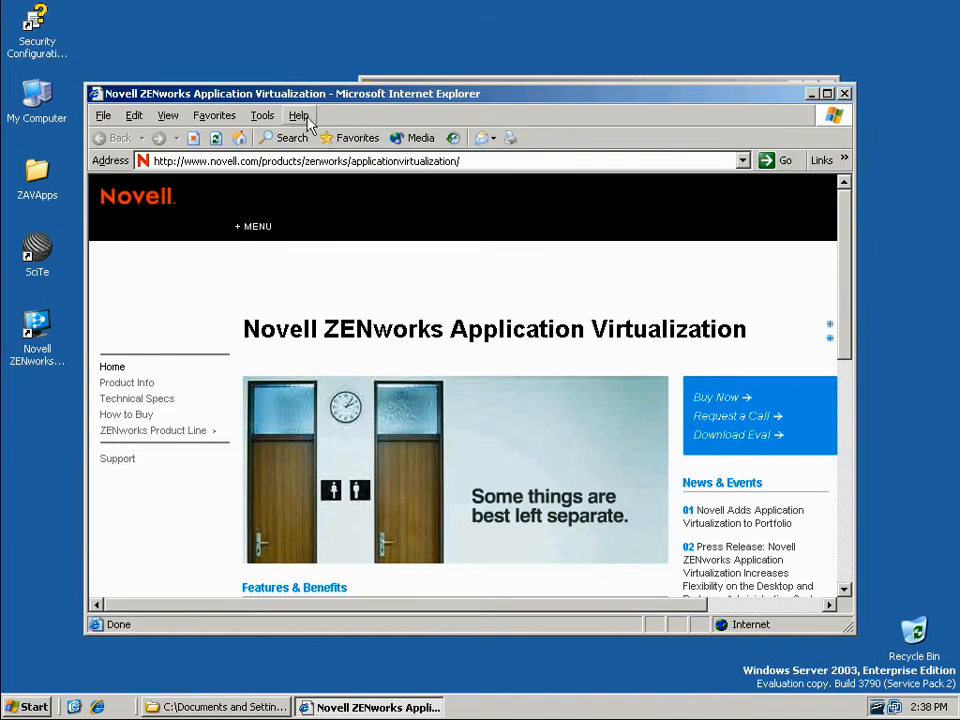
drag(332, 92, 348, 50)
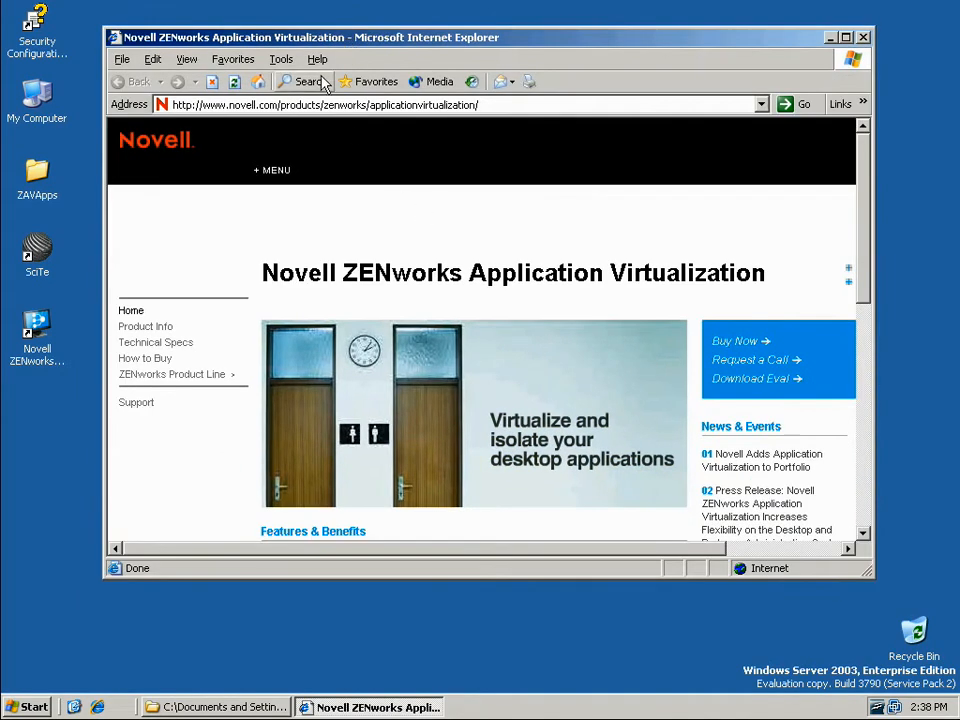
click(318, 62)
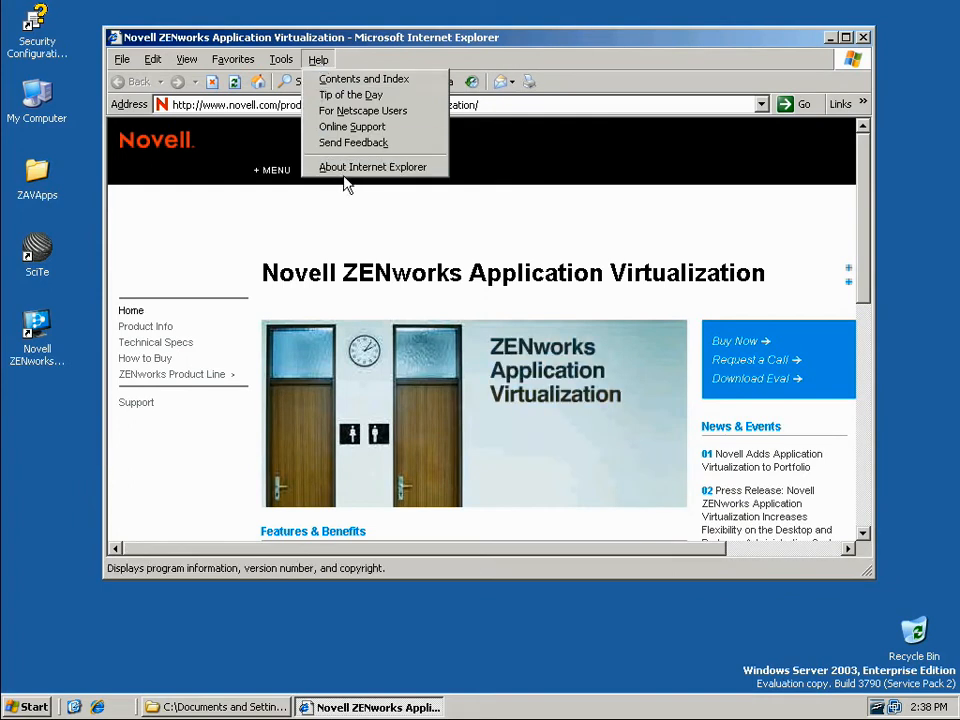
click(343, 167)
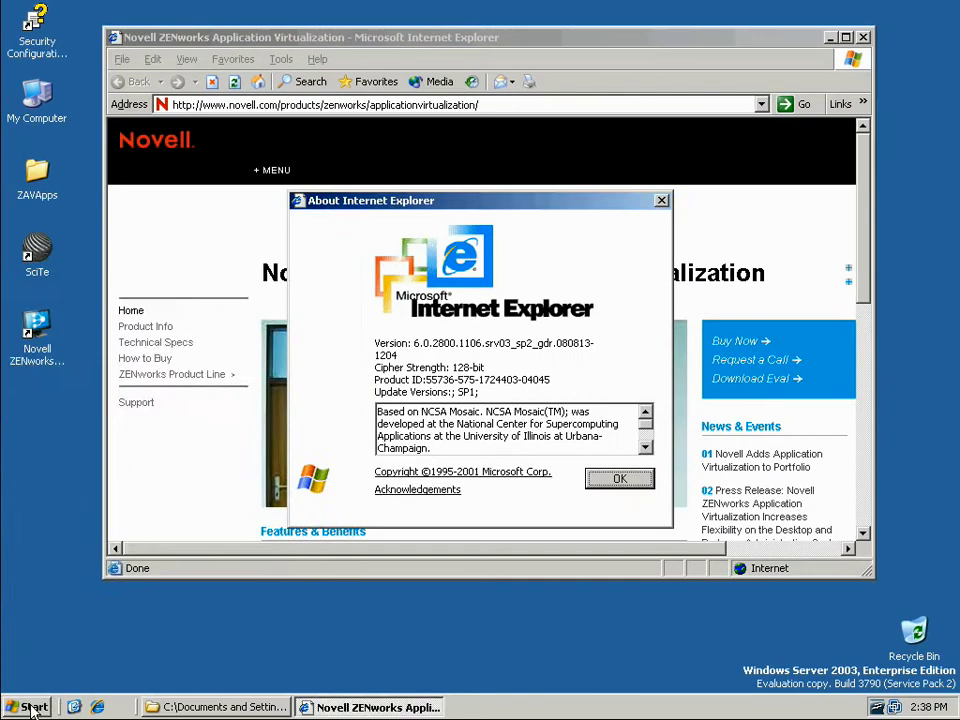
Check the installed programs list from the Start menu, then close the About dialog.
click(30, 707)
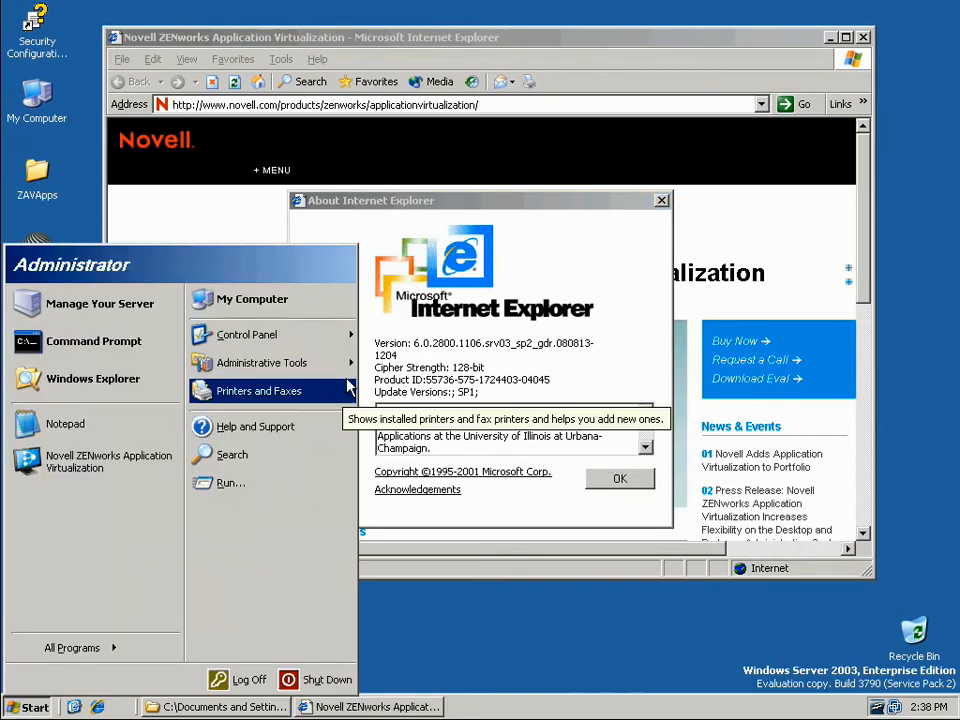
mouse_move(262, 335)
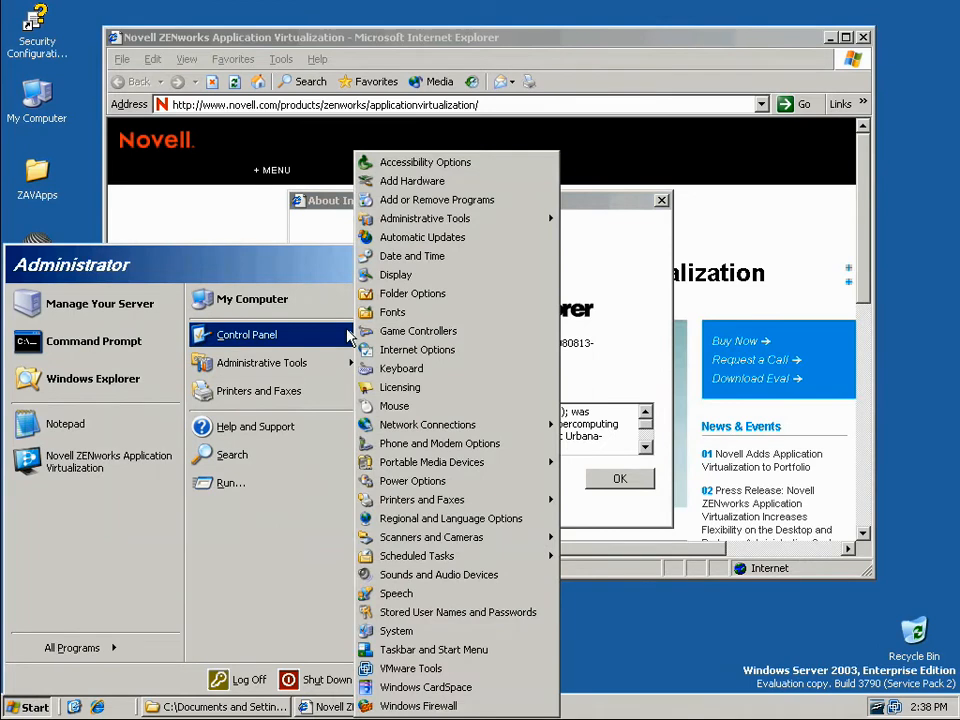
click(326, 199)
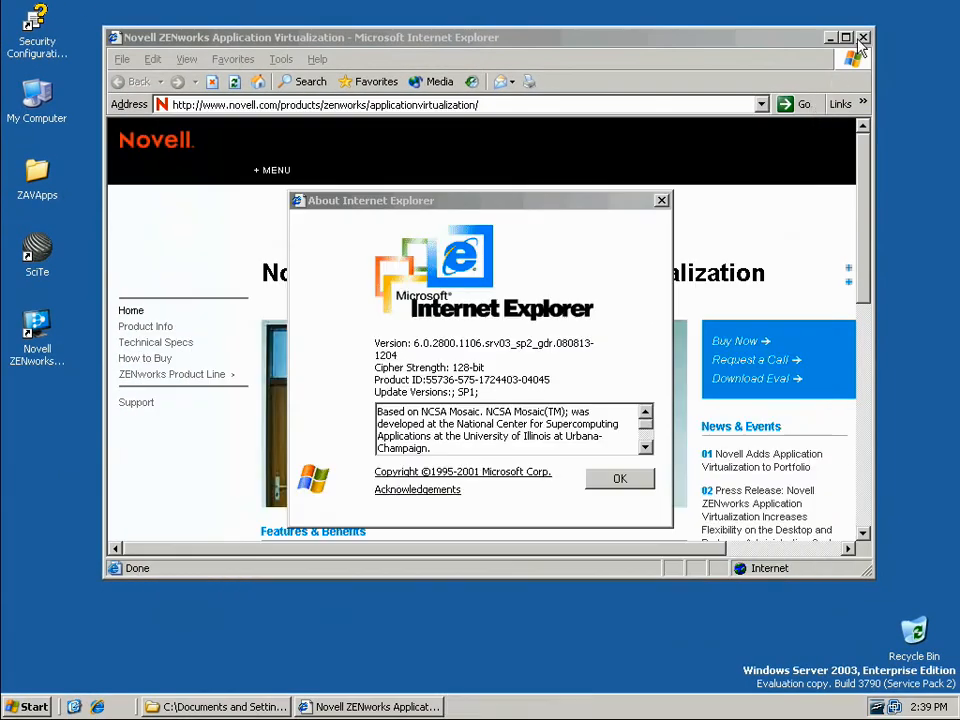
click(622, 478)
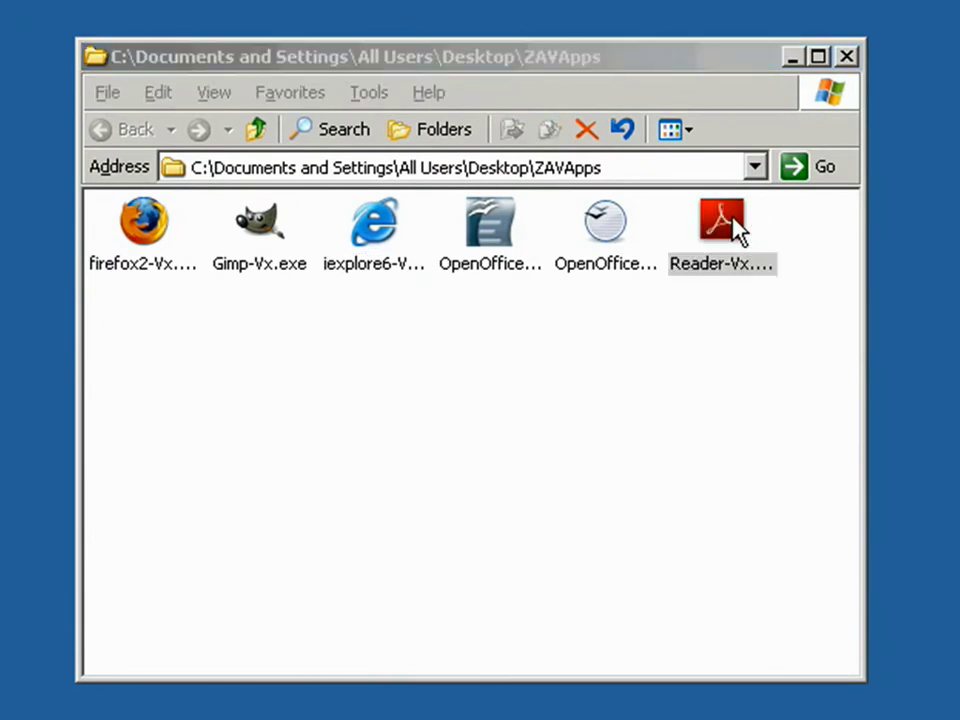
Launch Reader-Vx.exe, view About Adobe Reader 8 showing 8.1.2, dismiss it and close Reader.
double_click(737, 220)
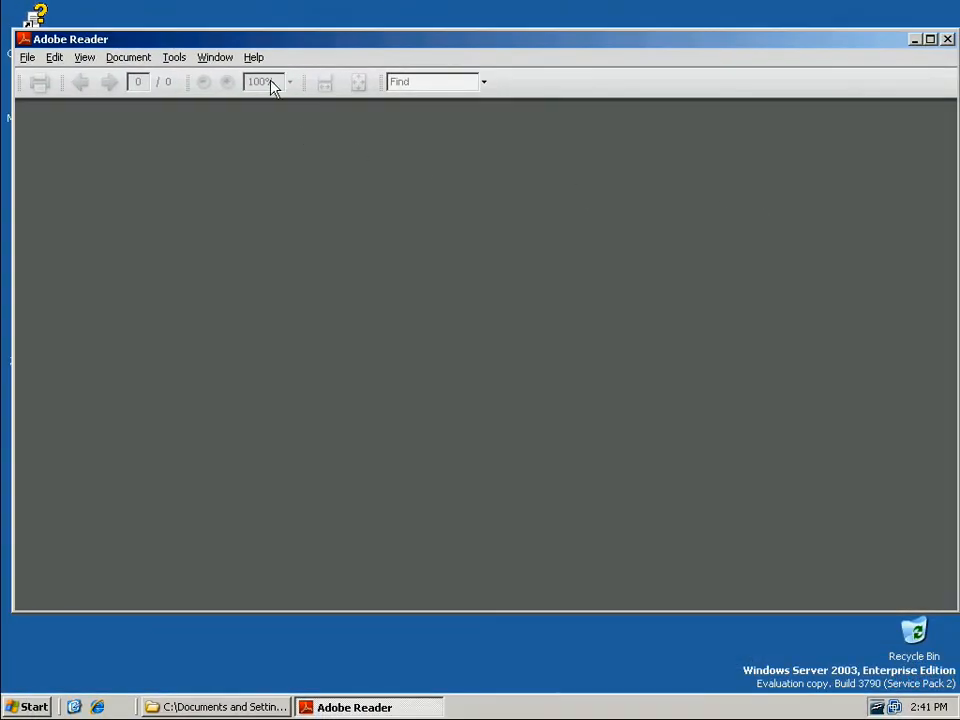
click(253, 57)
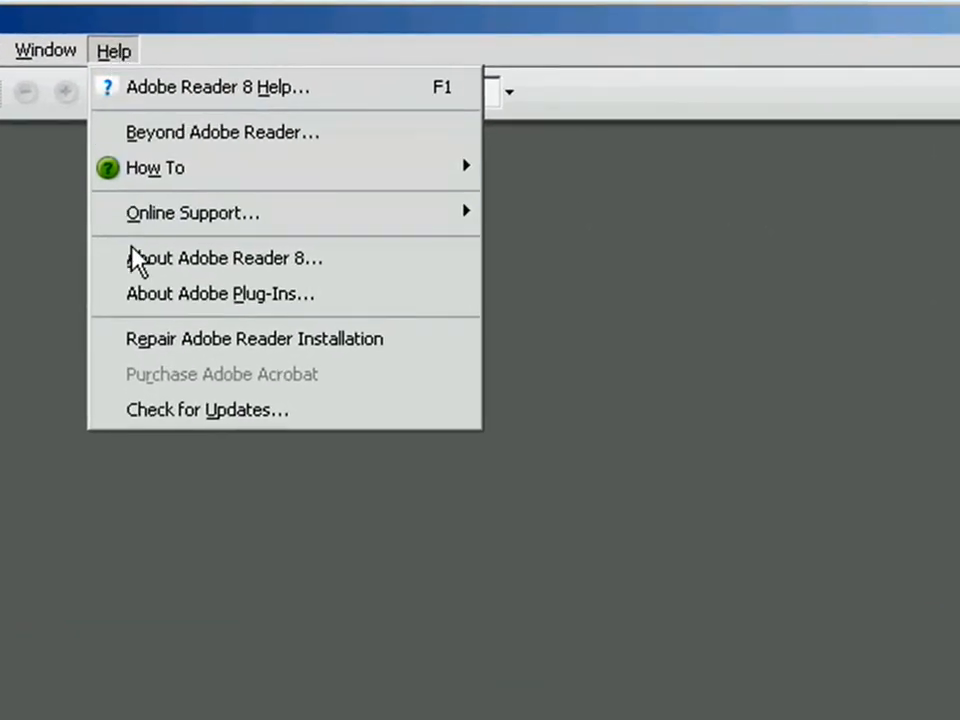
click(137, 262)
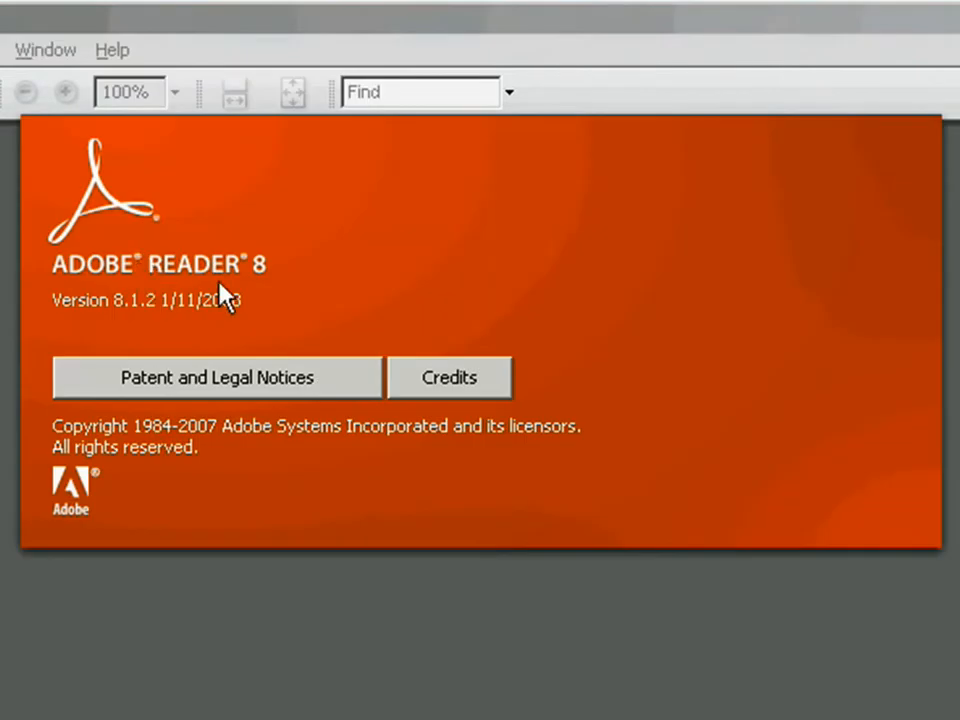
click(274, 298)
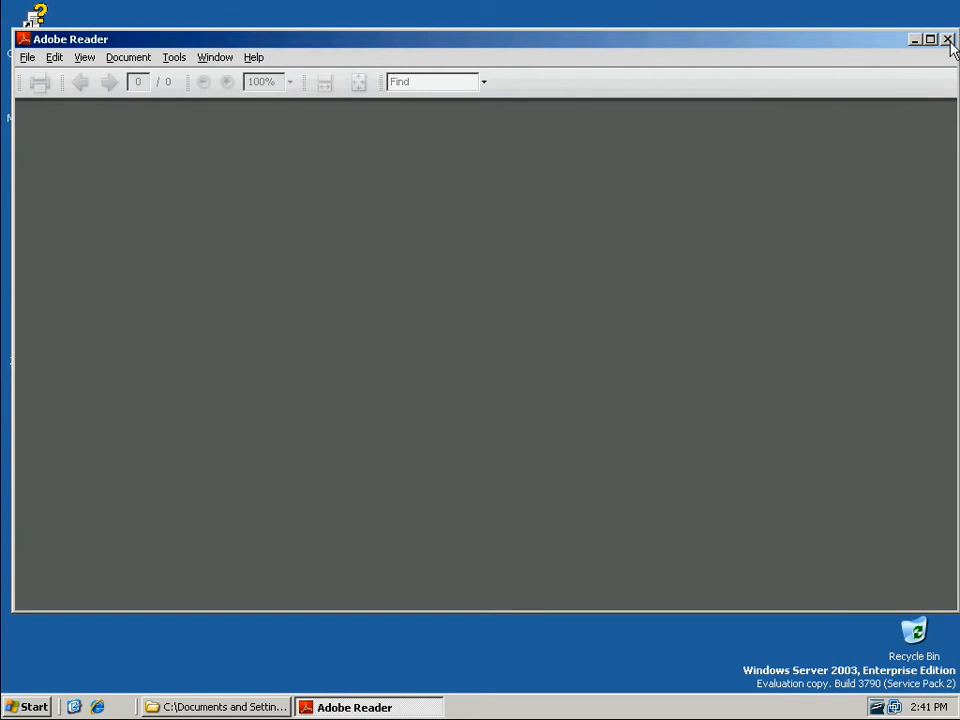
click(947, 40)
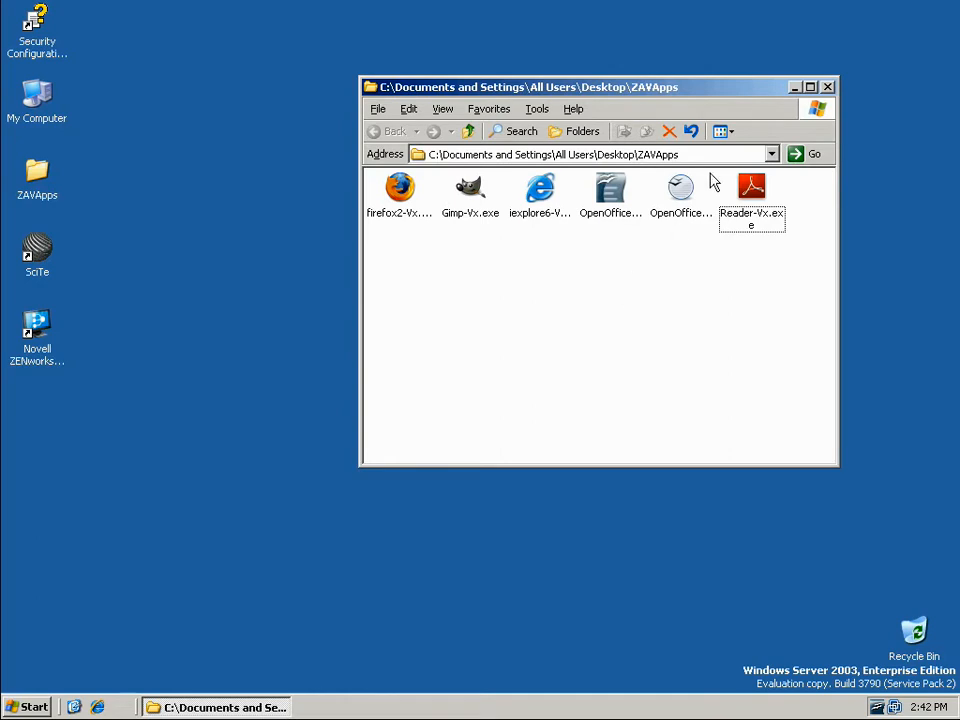
Close the ZAVApps folder and start the ZENworks Configuration Wizard from the desktop shortcut.
click(828, 87)
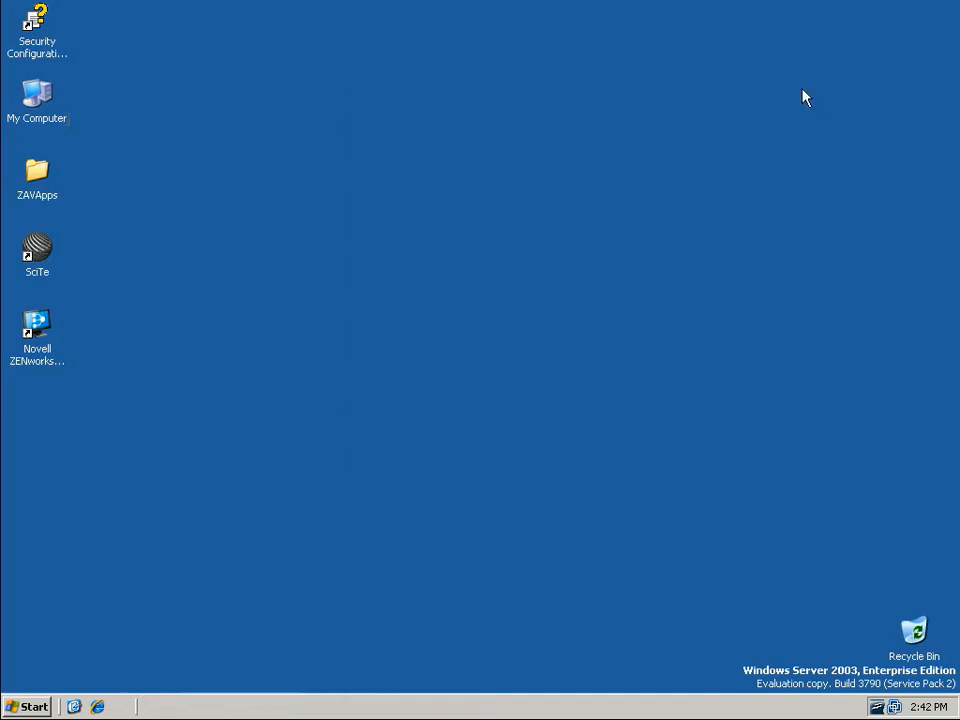
double_click(38, 326)
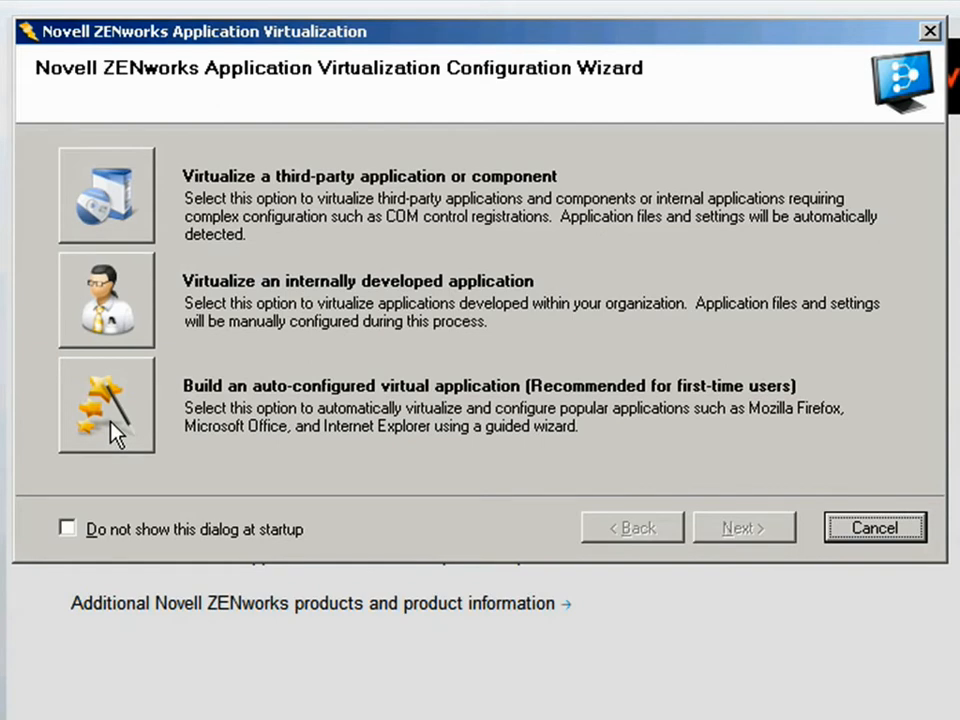
Choose an auto-configured build with Mozilla Firefox 3 as the application and continue.
click(111, 422)
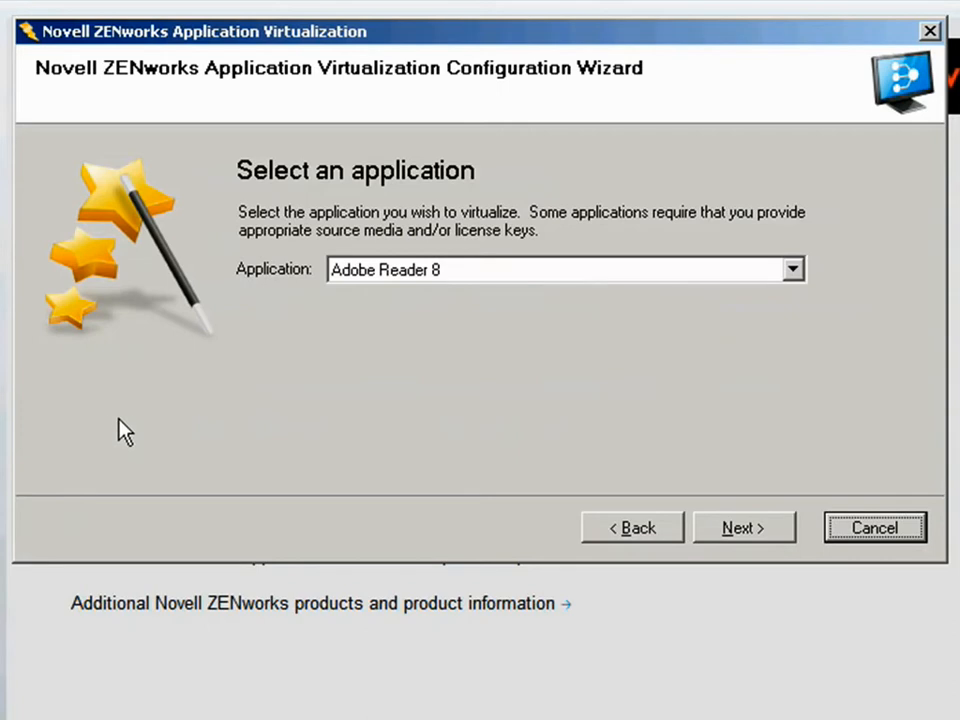
click(793, 270)
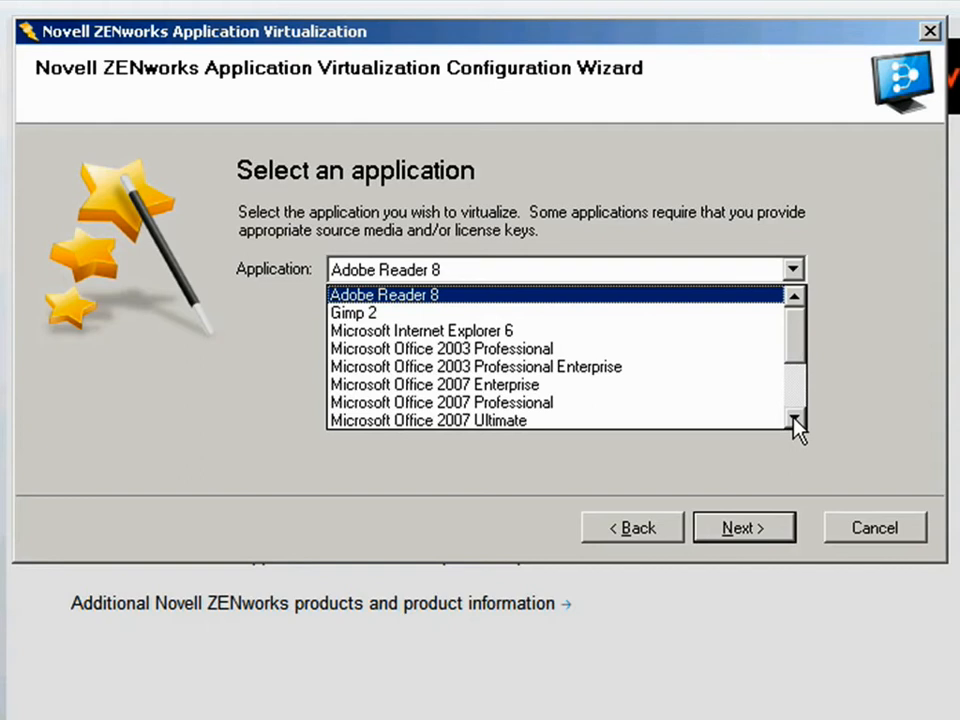
click(794, 420)
click(794, 420)
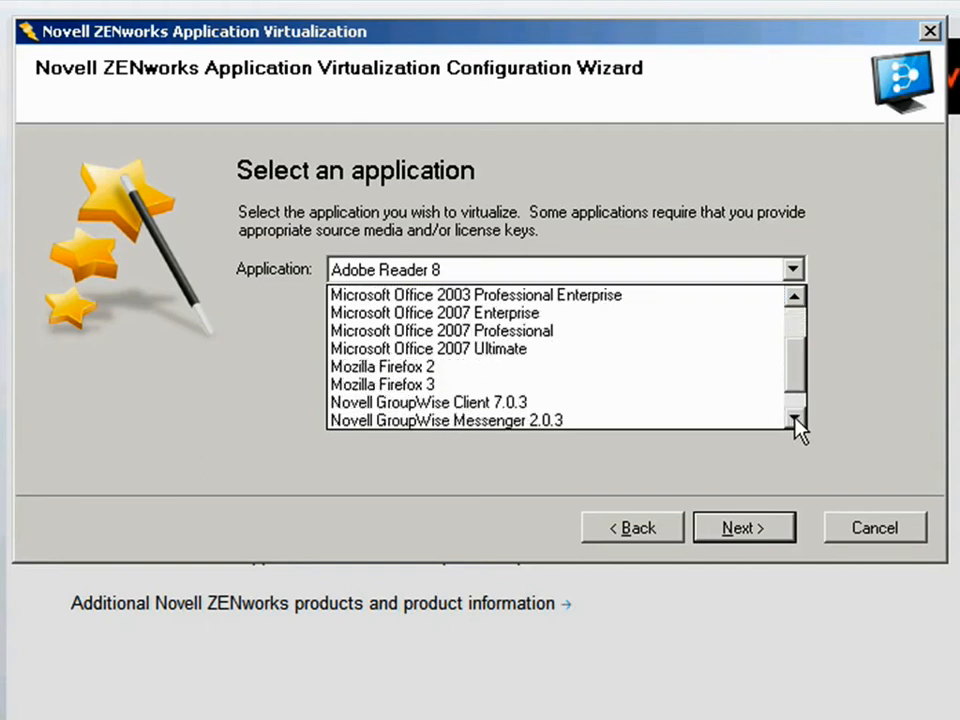
click(794, 420)
click(794, 420)
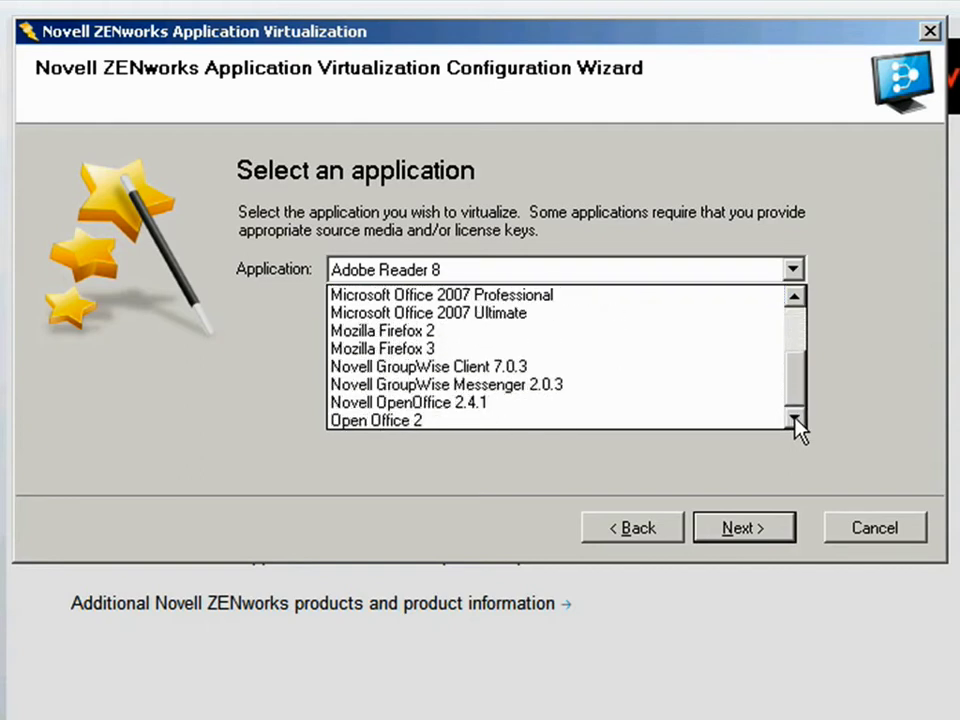
click(372, 358)
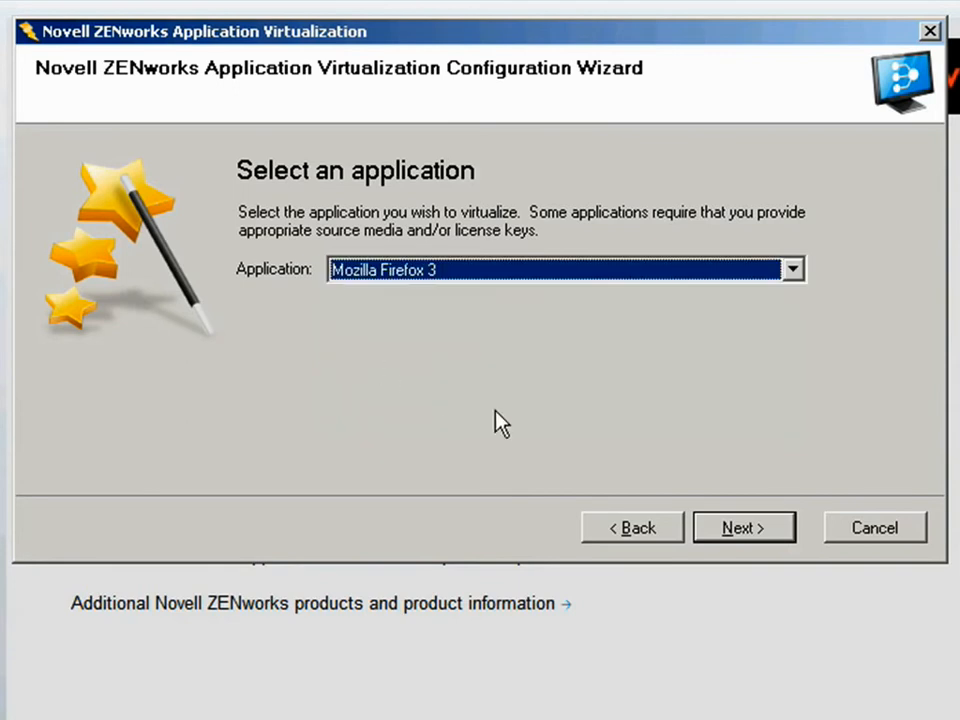
click(747, 527)
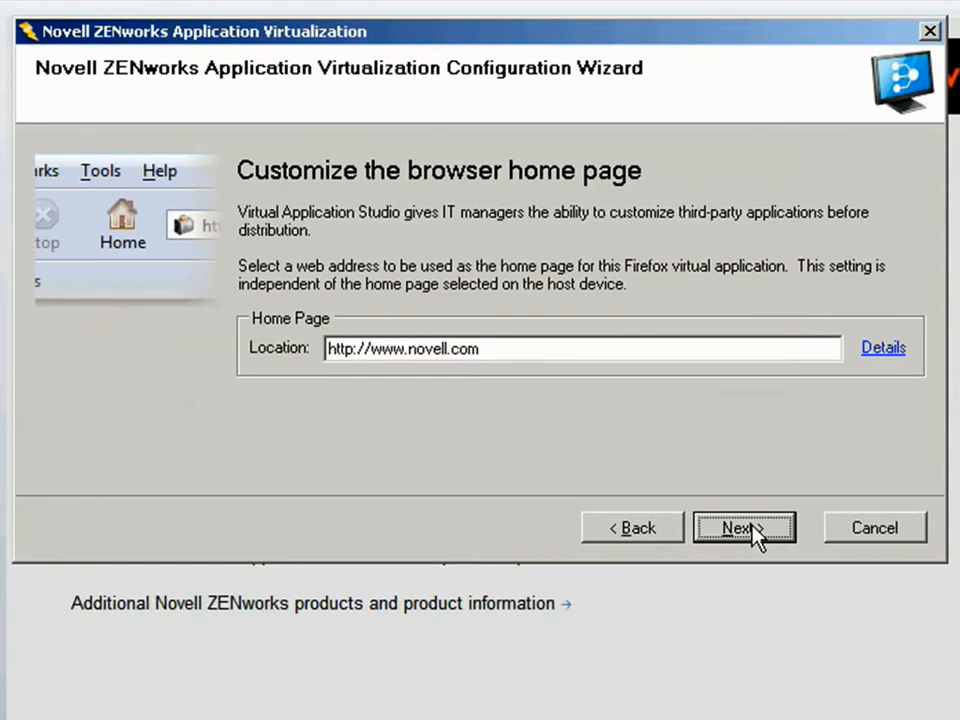
click(506, 352)
text(/)
text(zenworks/applicationvirtualization)
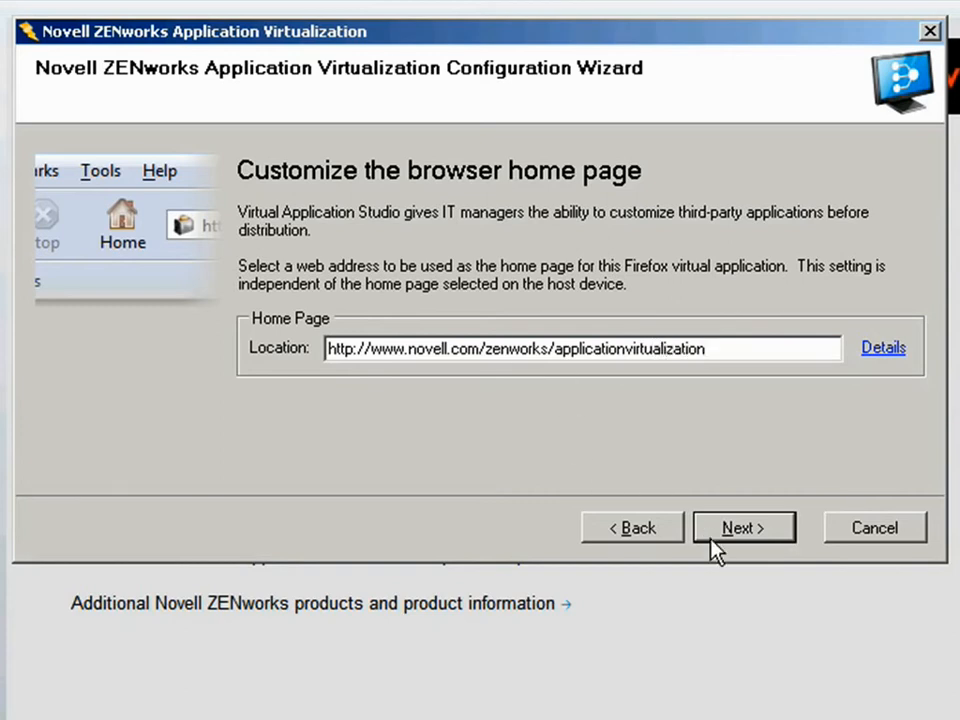
click(716, 538)
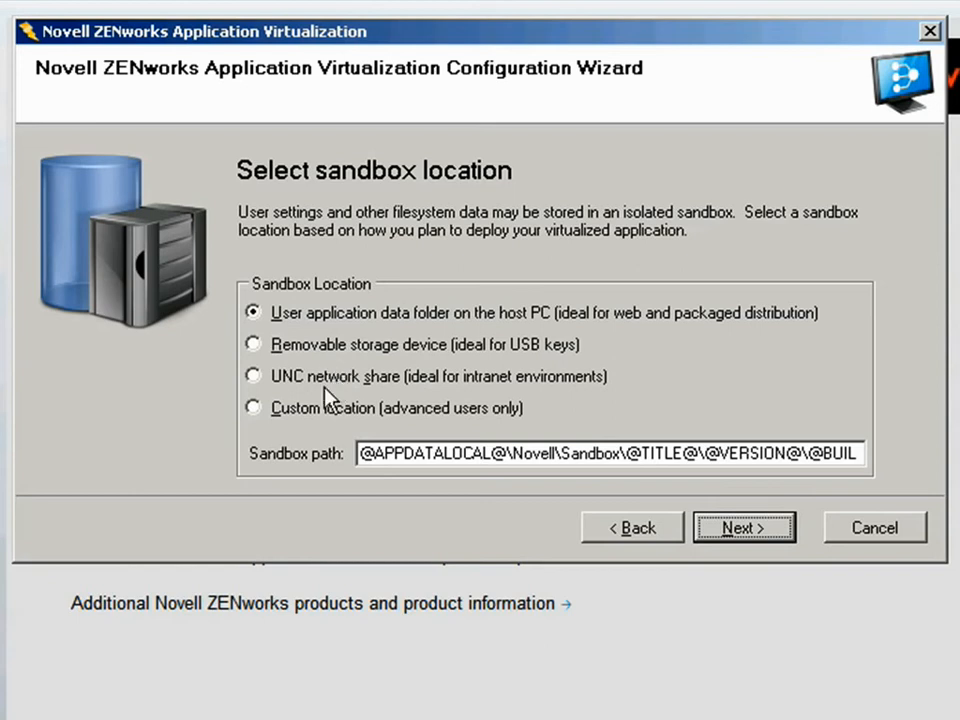
Keep the sandbox in the host PC's user application data folder and continue.
click(737, 530)
Save the output executable as Firefox 3 Vx.exe and finish the wizard to launch it.
click(733, 530)
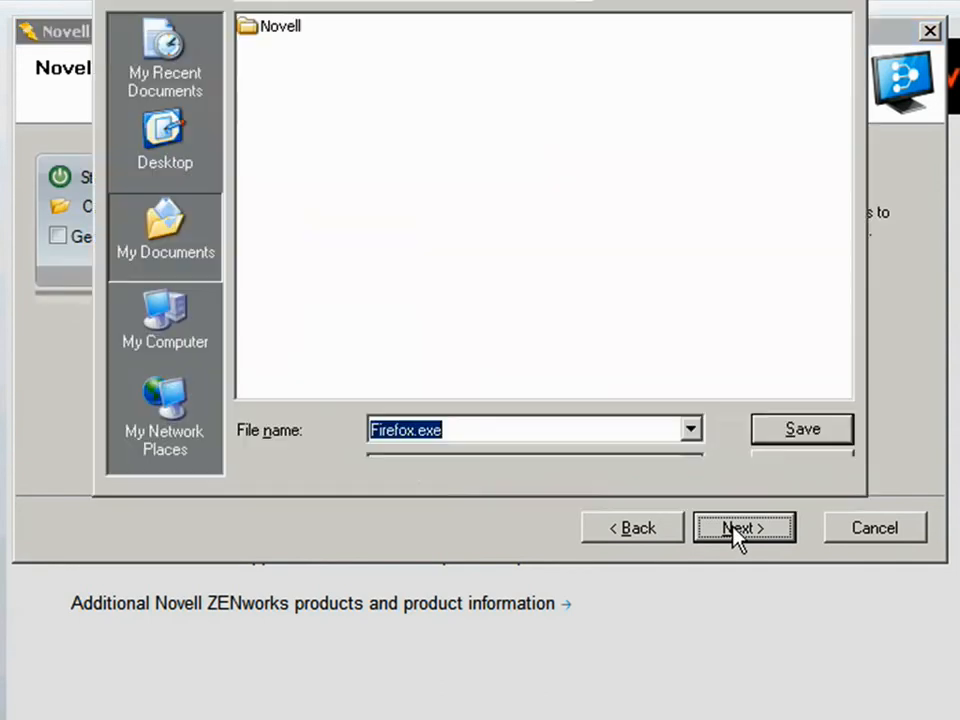
click(418, 432)
text(3)
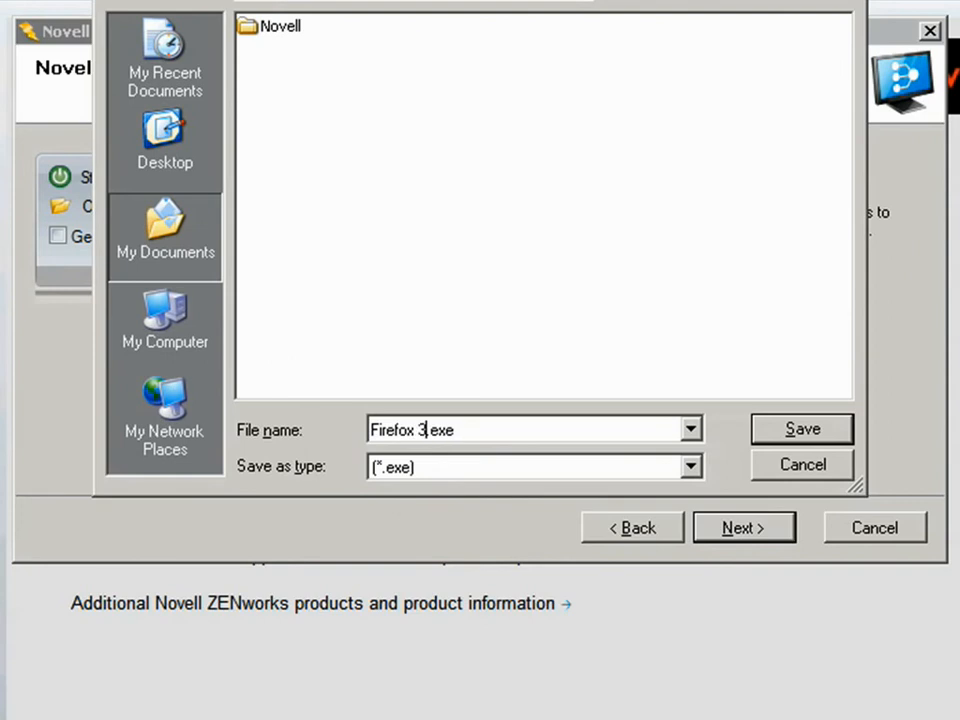
text( Vx)
click(775, 432)
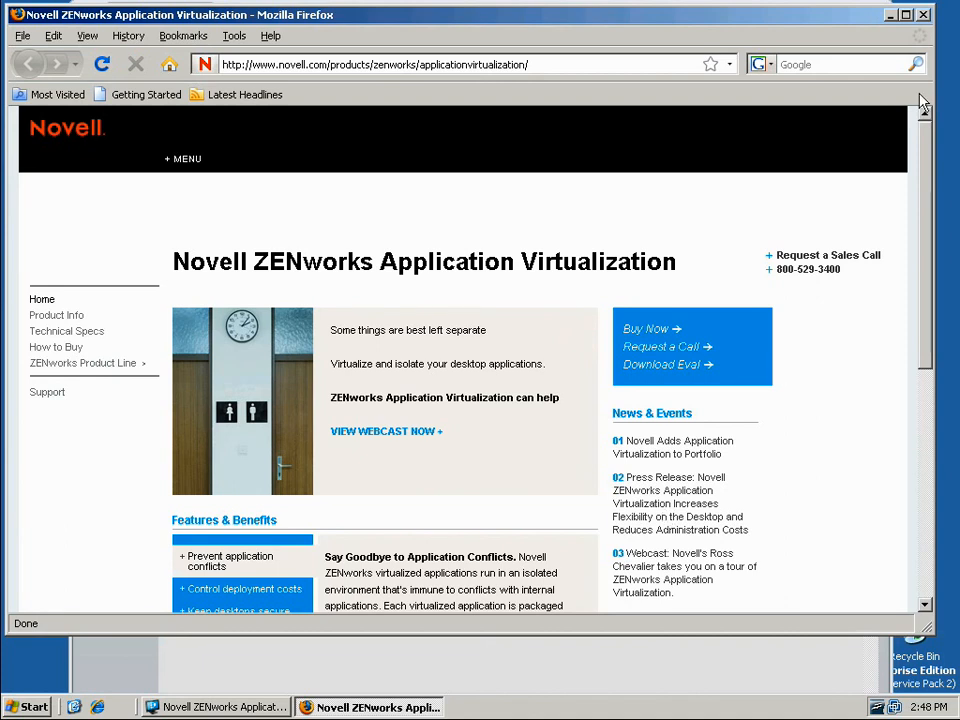
Maximize Firefox, confirm About Mozilla Firefox reports 3.0, then head to Control Panel.
click(905, 14)
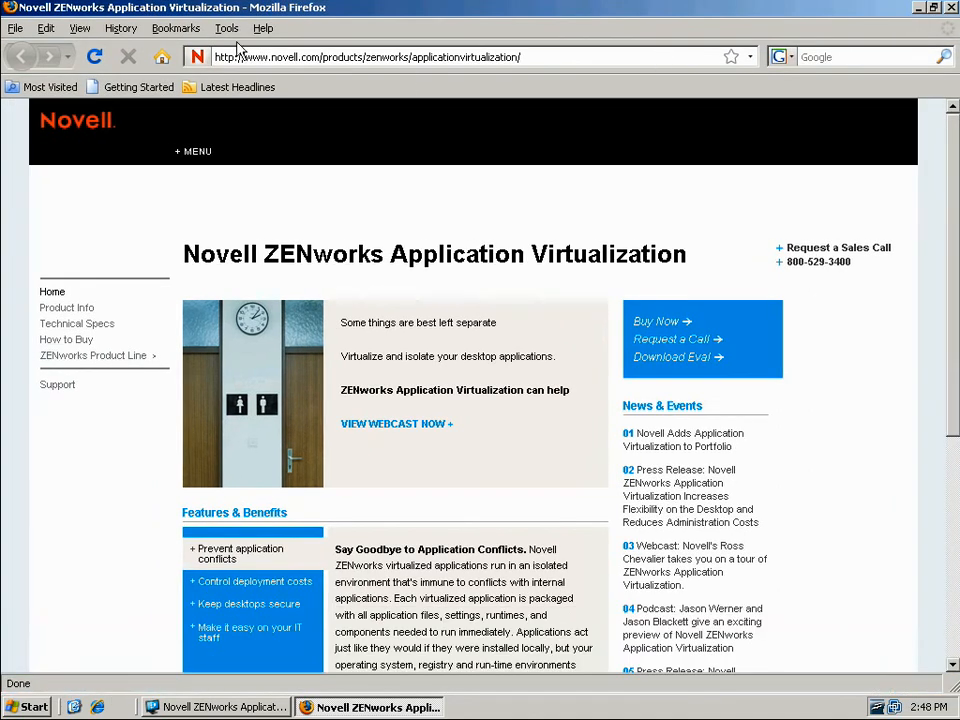
click(264, 31)
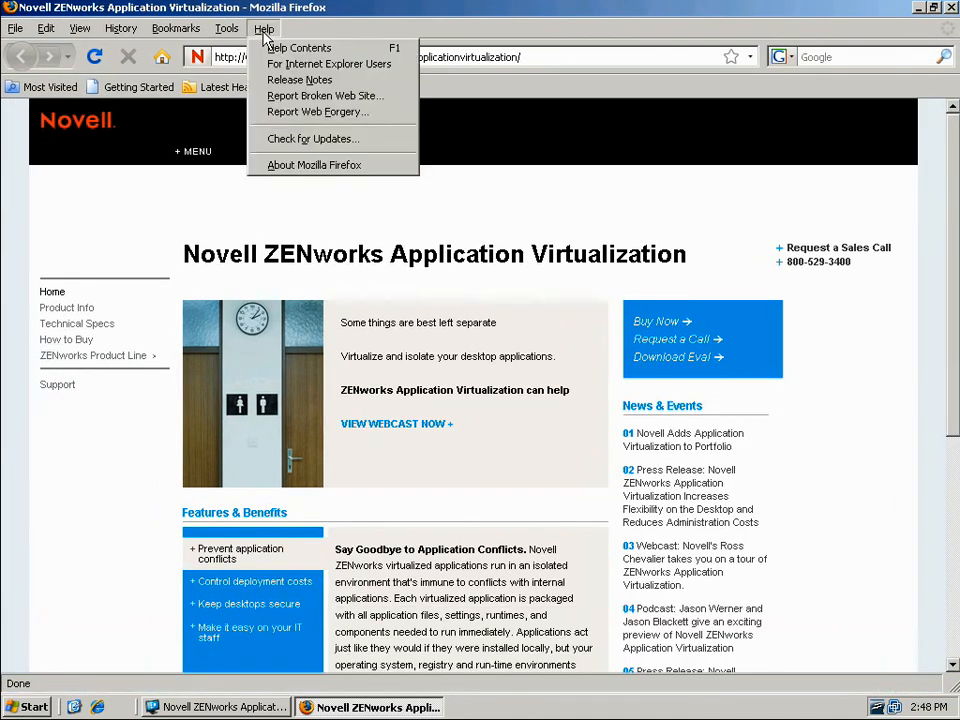
click(305, 166)
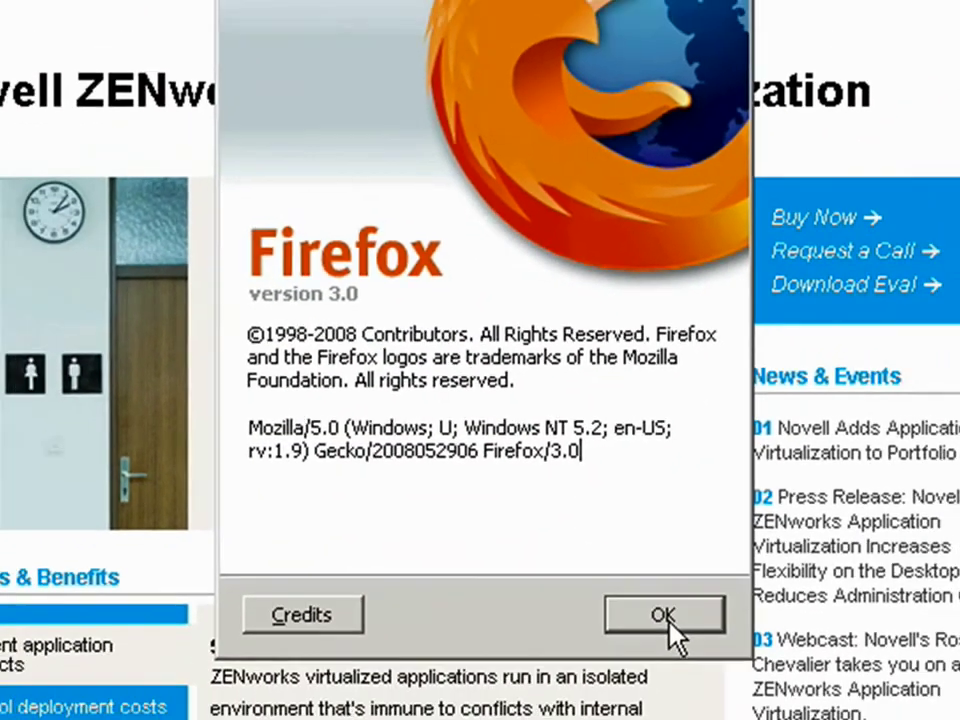
click(678, 640)
click(47, 711)
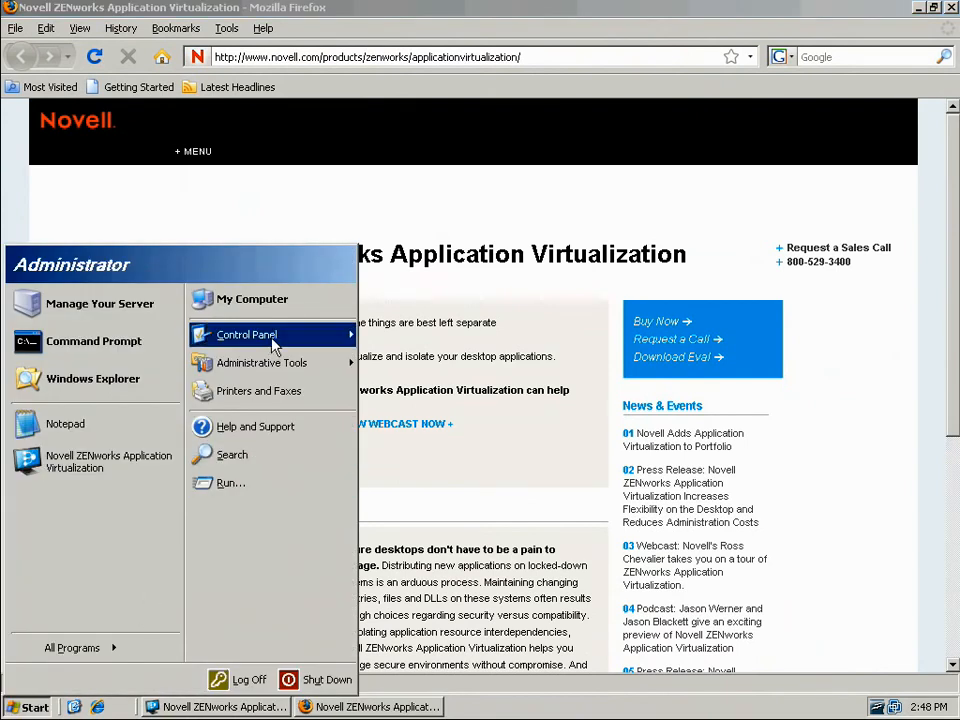
mouse_move(247, 334)
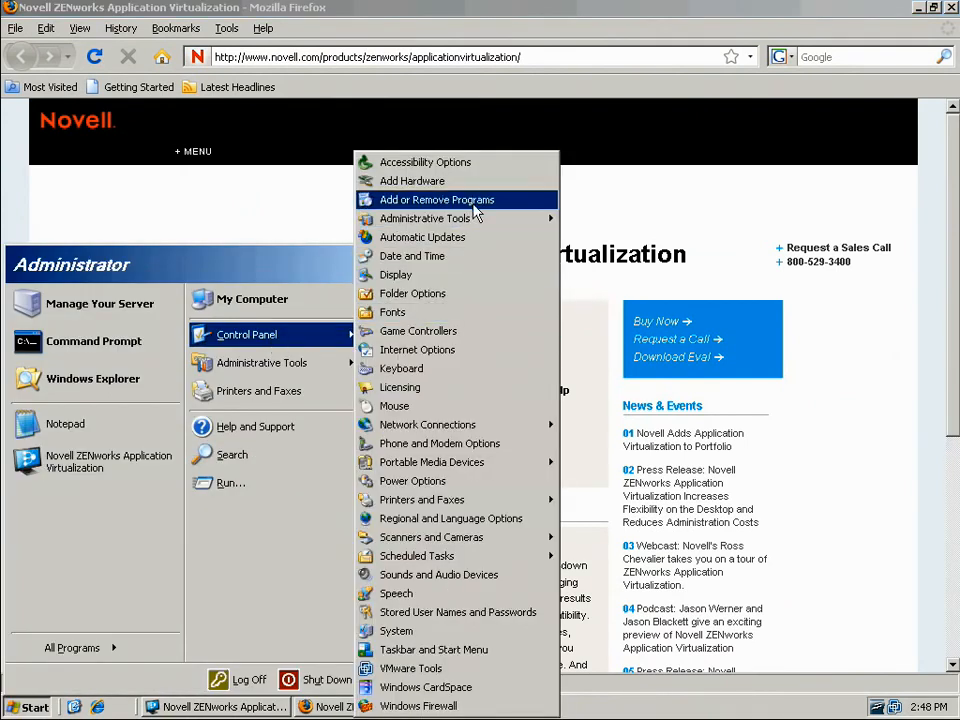
Review Add or Remove Programs to confirm Firefox is not installed, then close it.
click(476, 200)
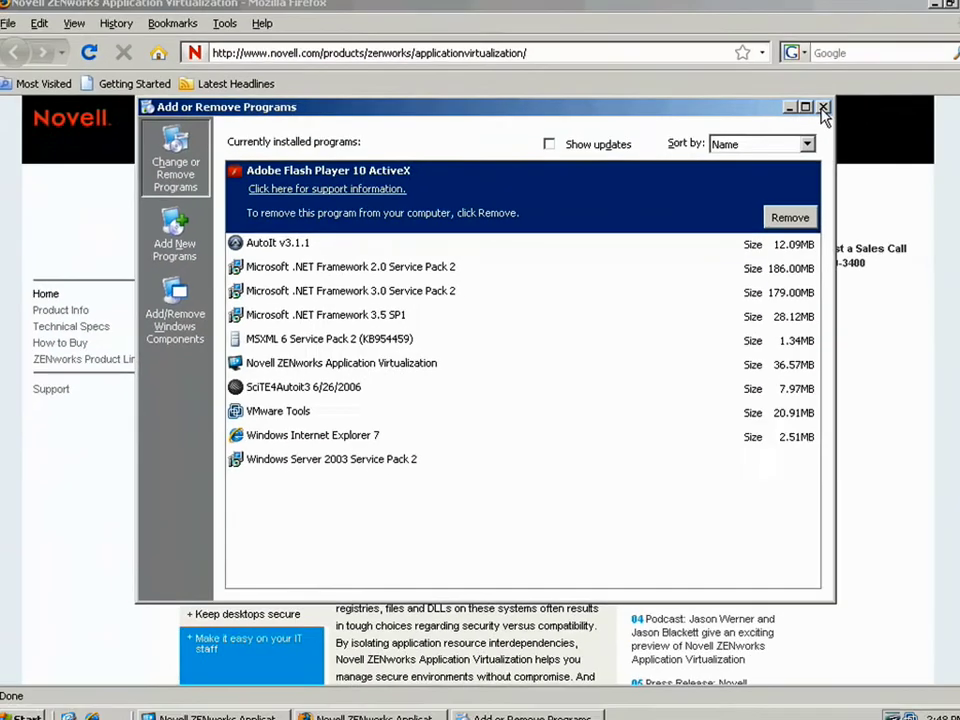
click(822, 108)
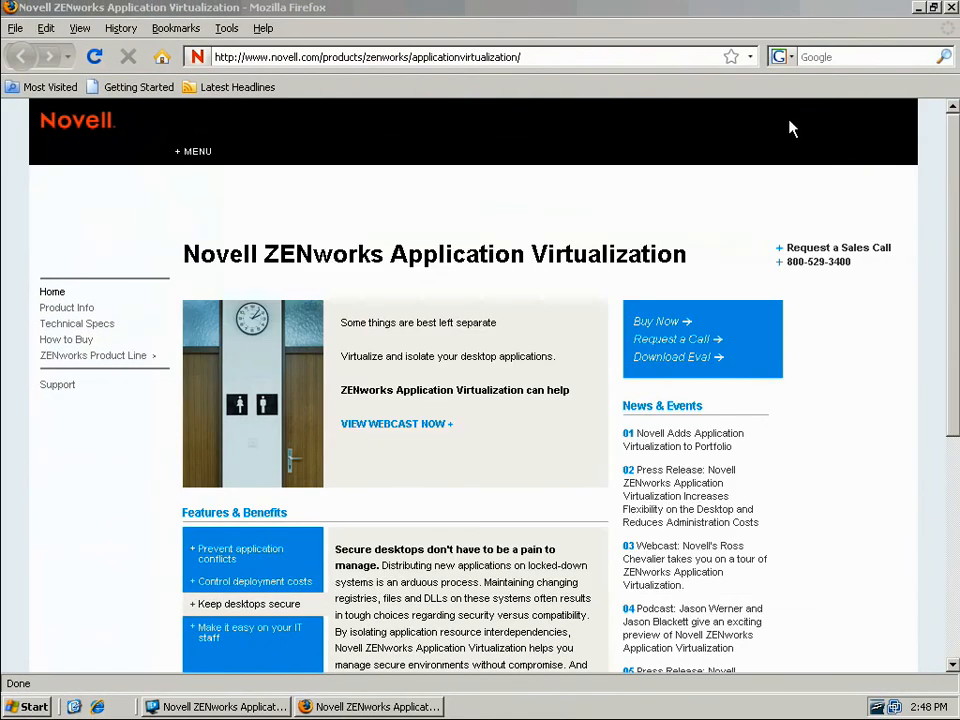